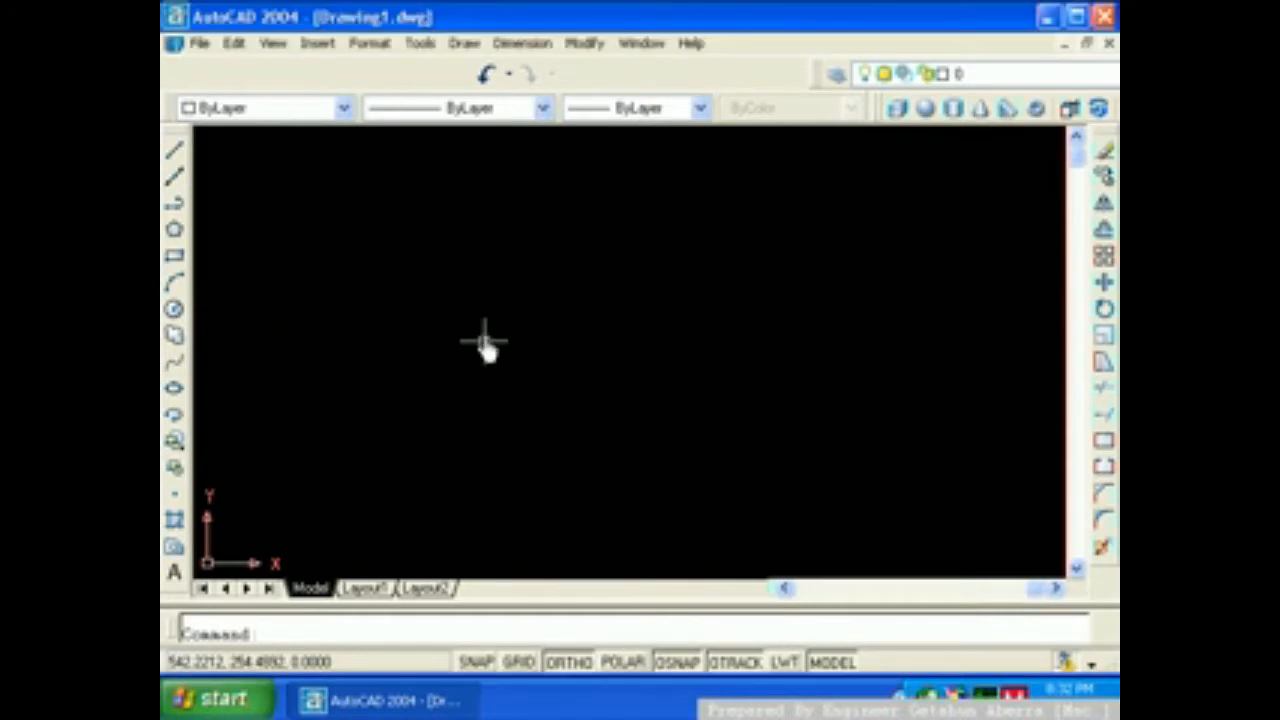
Step: Begin a new drawing and look through the template, wizard and start-from-scratch creation methods
click(200, 45)
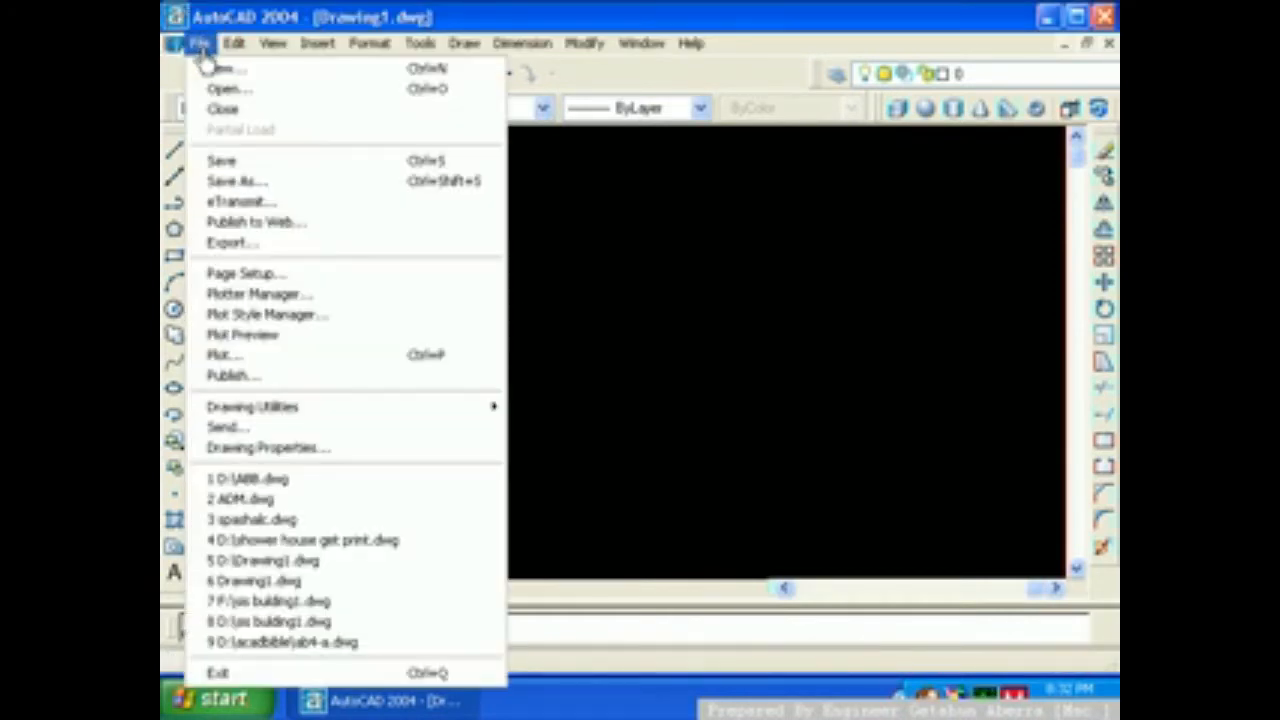
click(220, 70)
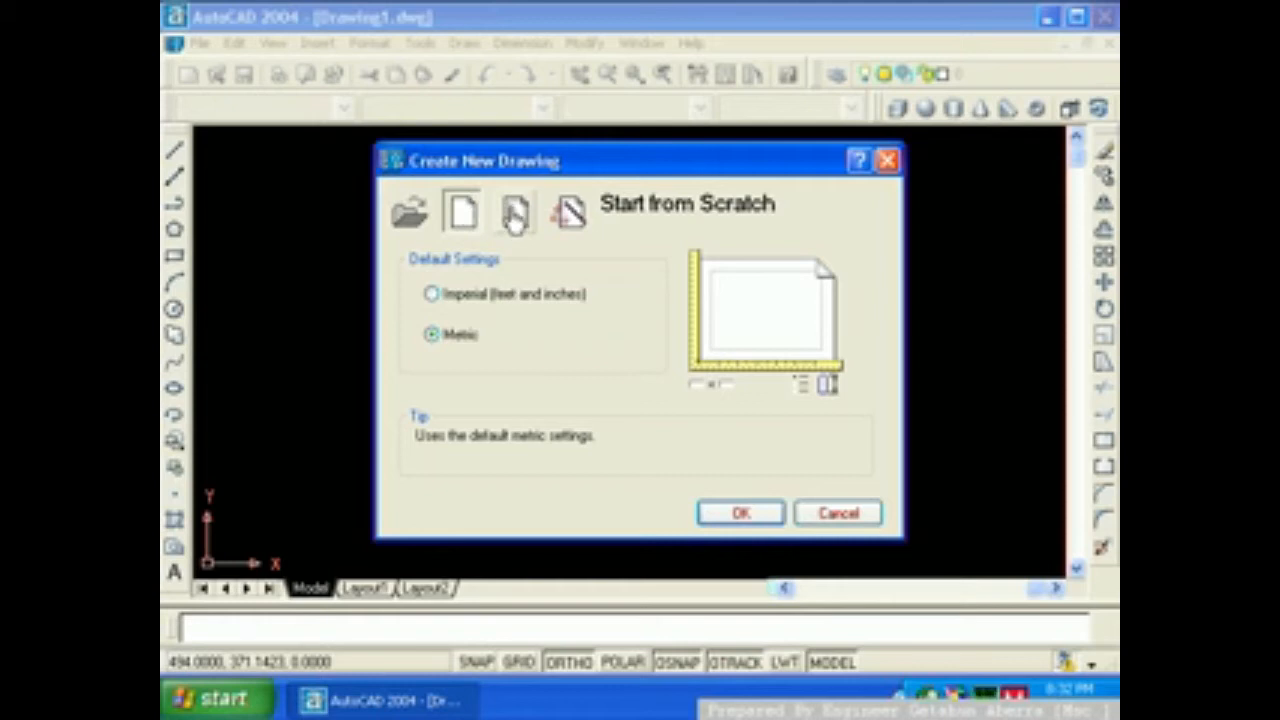
click(515, 215)
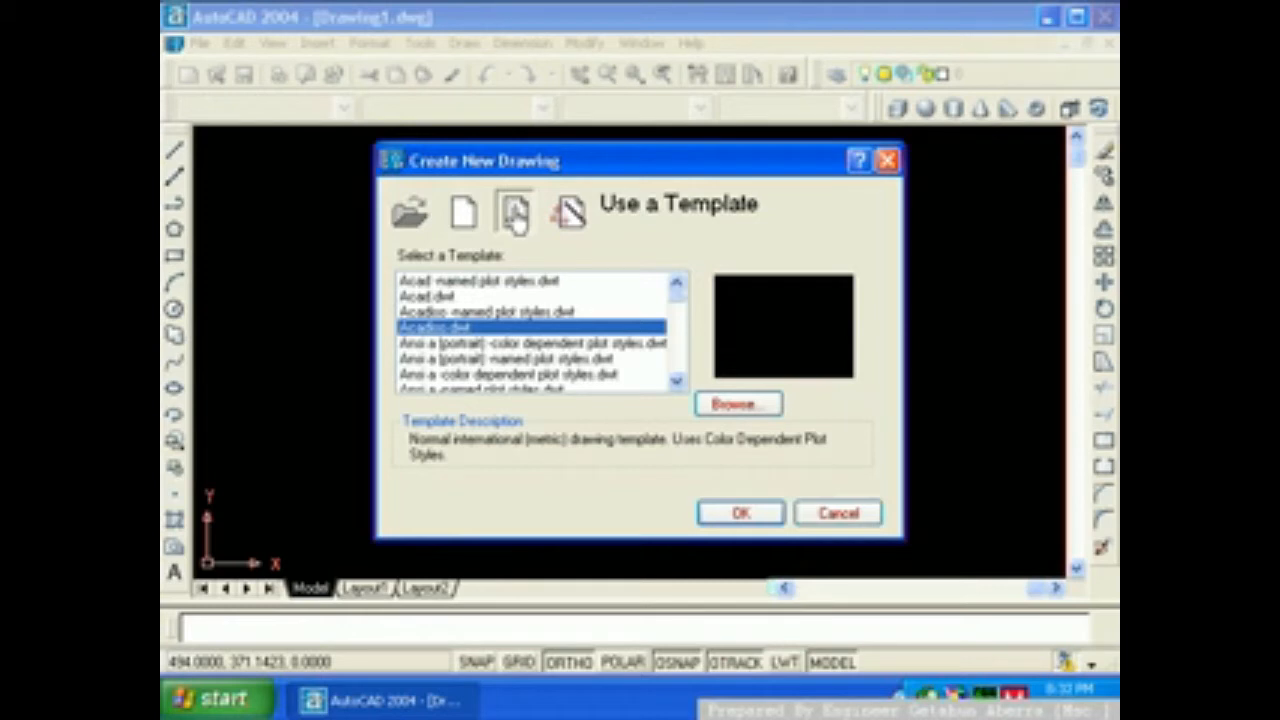
click(576, 220)
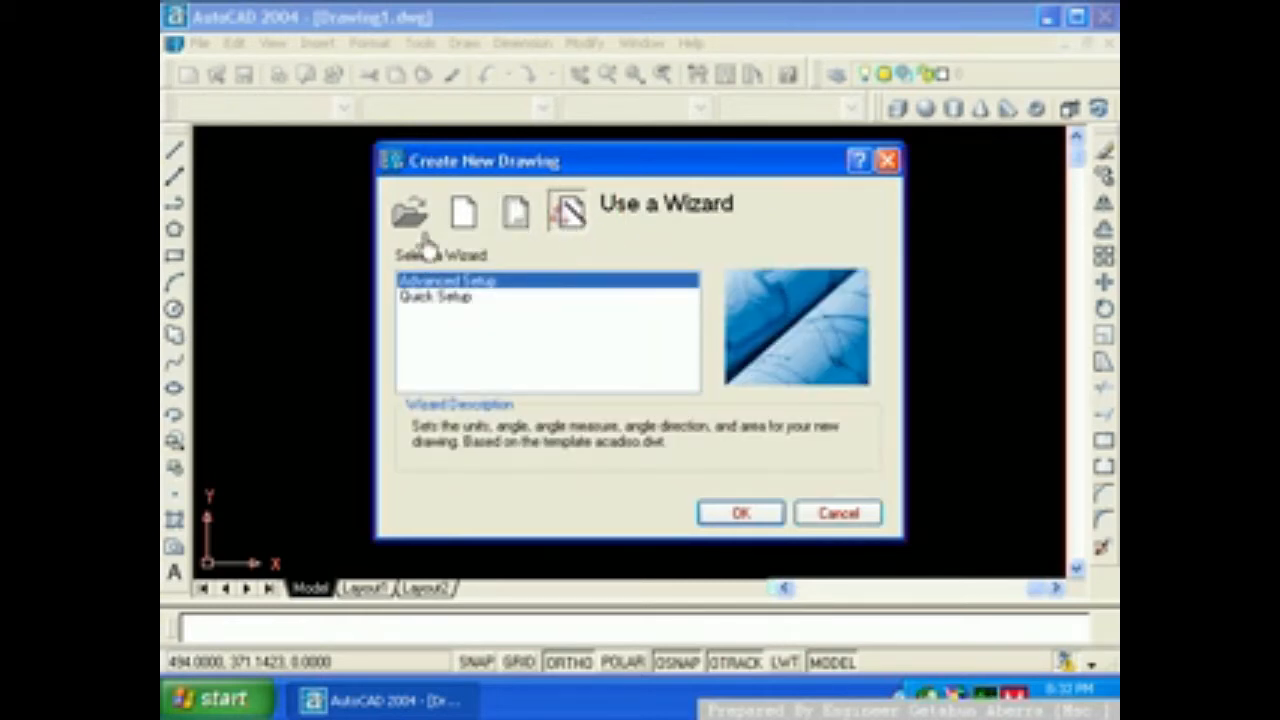
click(461, 214)
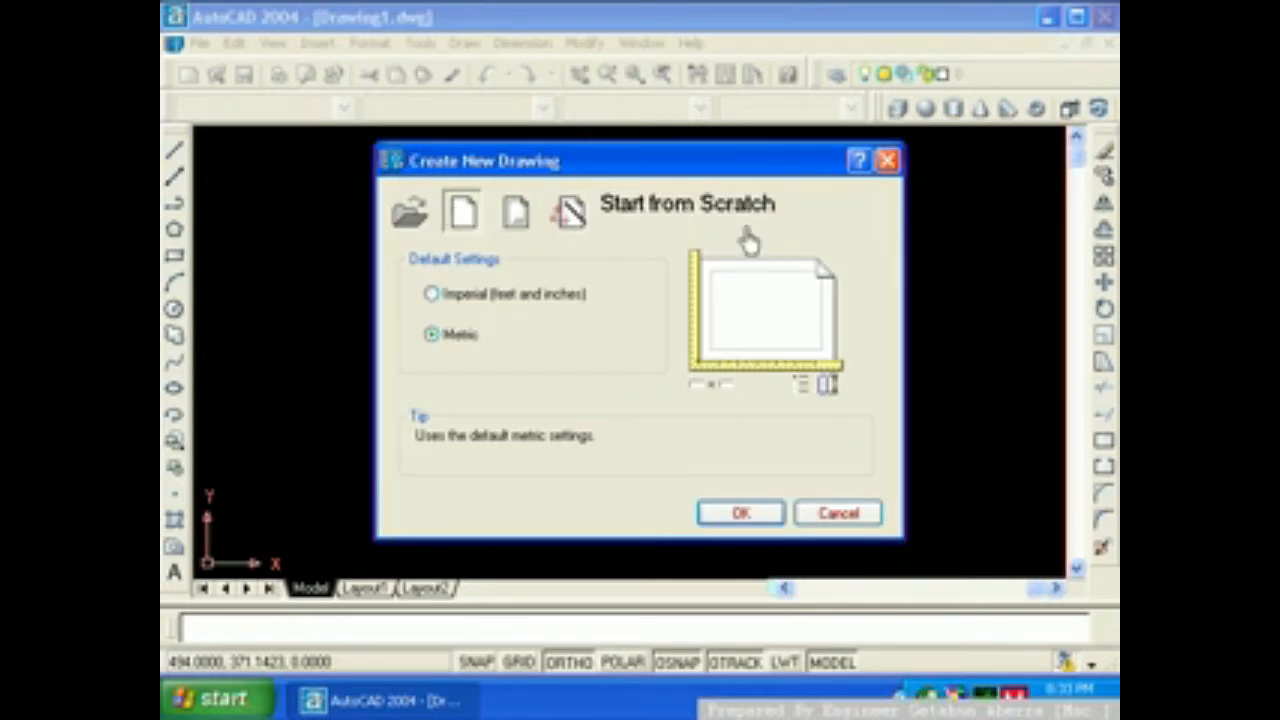
Step: Compare the imperial and metric default settings for starting from scratch, ending on Metric
click(453, 308)
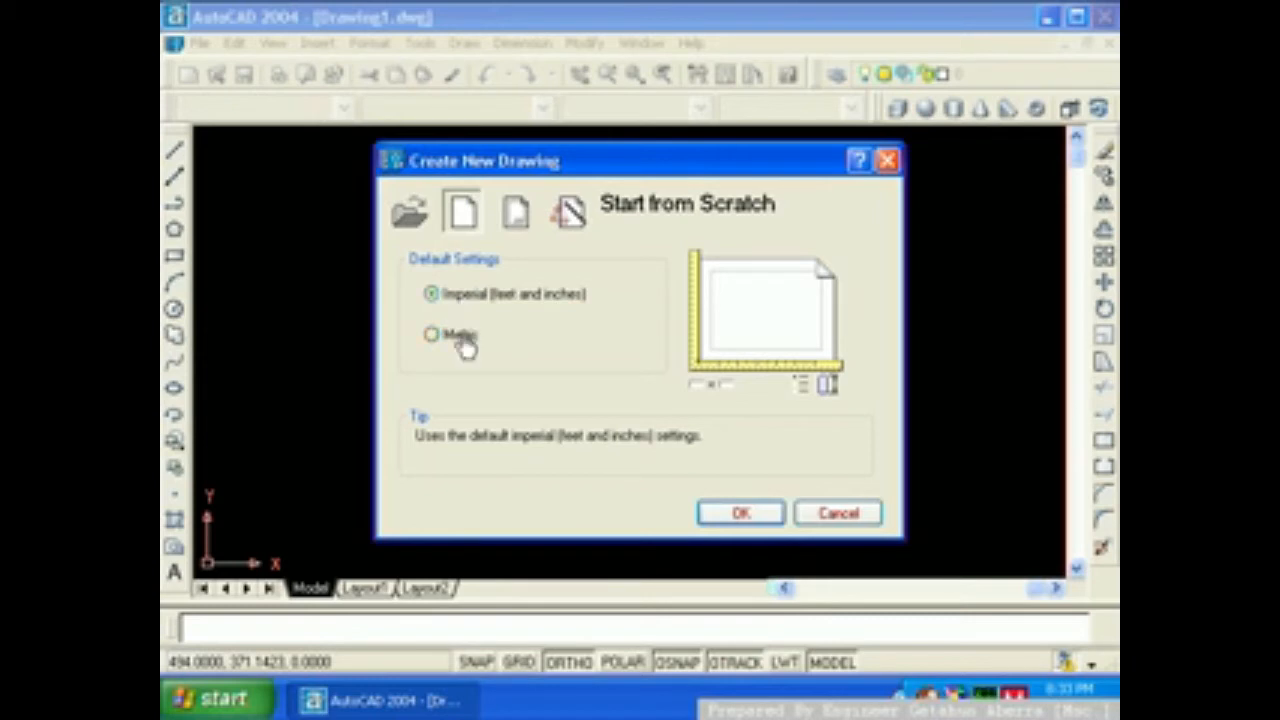
click(462, 340)
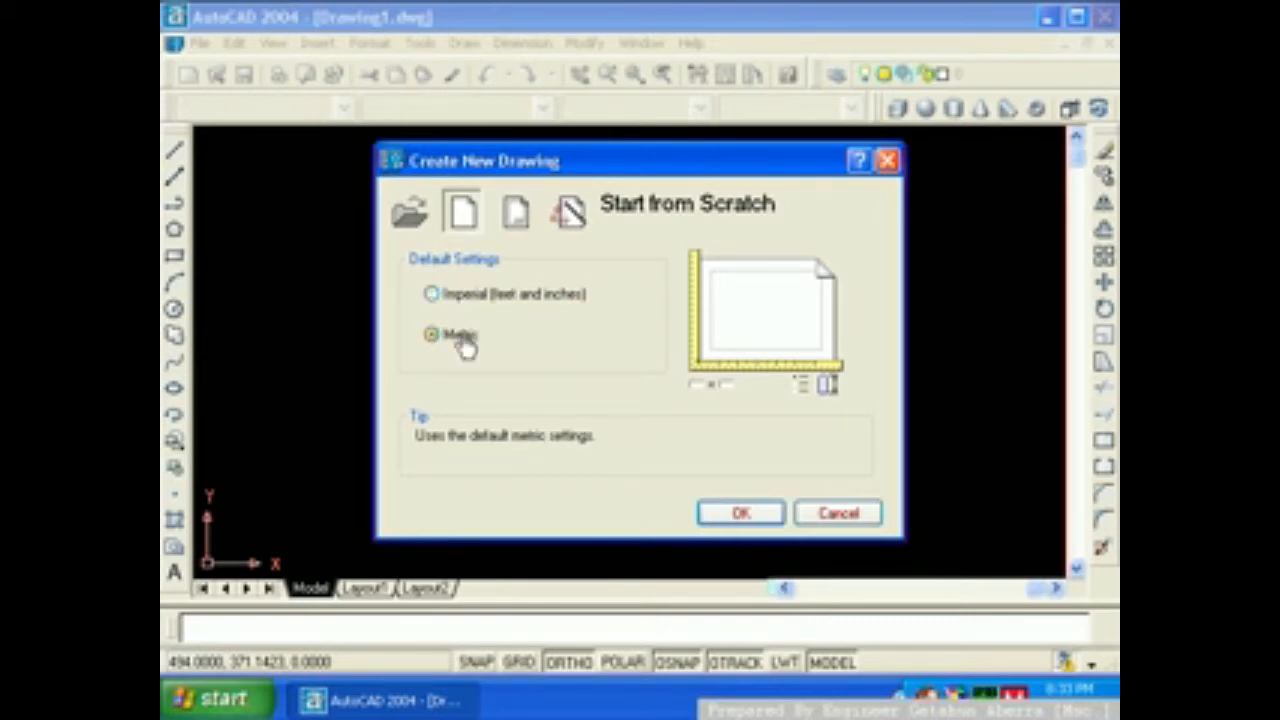
click(485, 295)
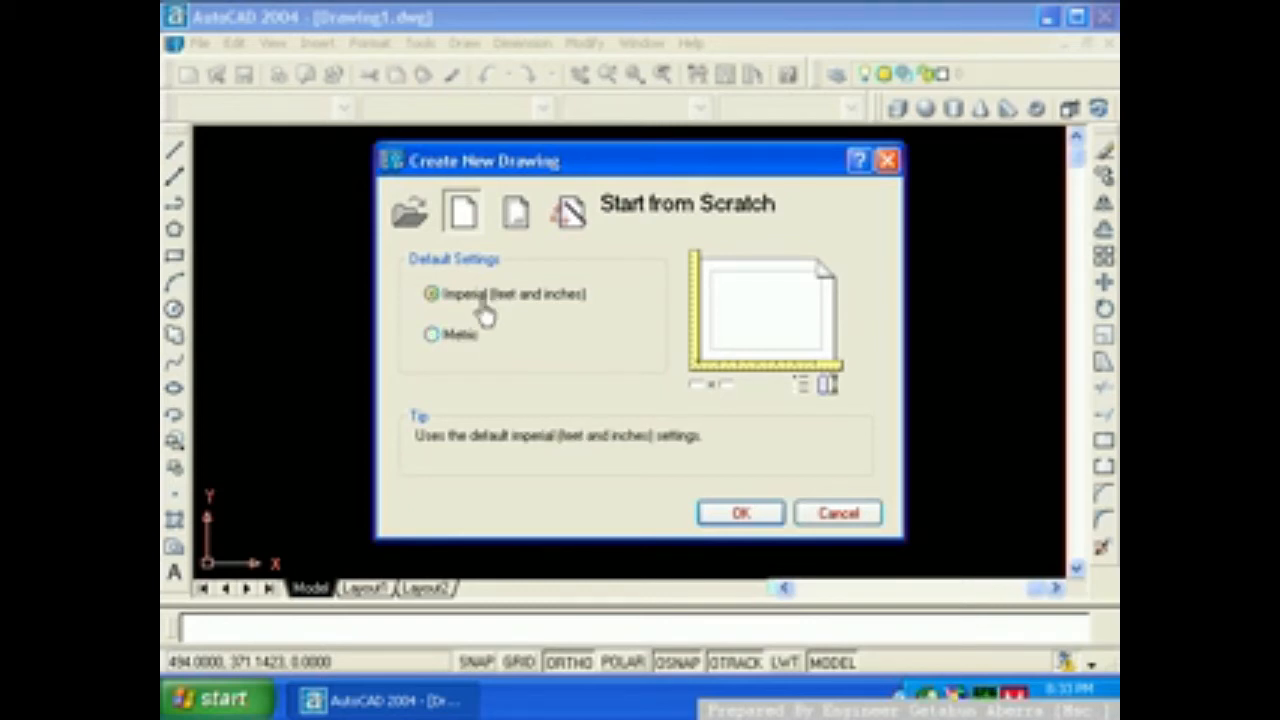
click(464, 340)
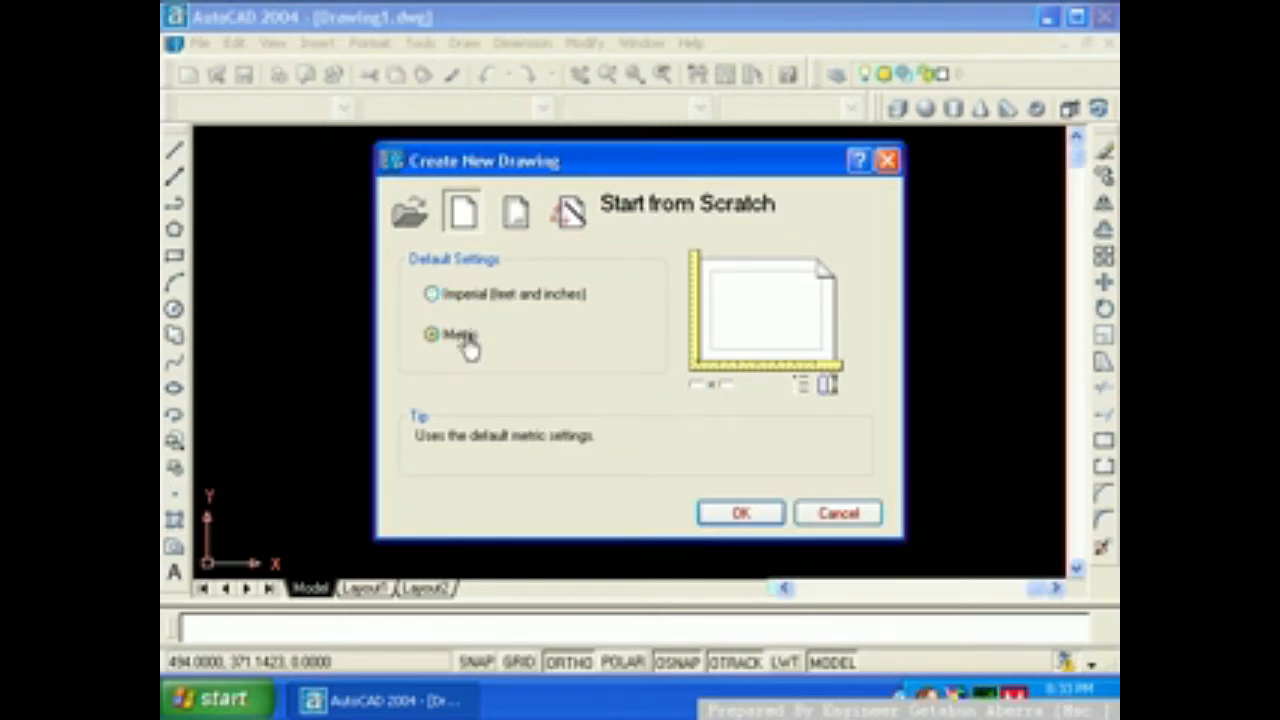
Step: Create a new drawing from the template "Iso a4 -color dependent plot styles.dwt"
click(516, 214)
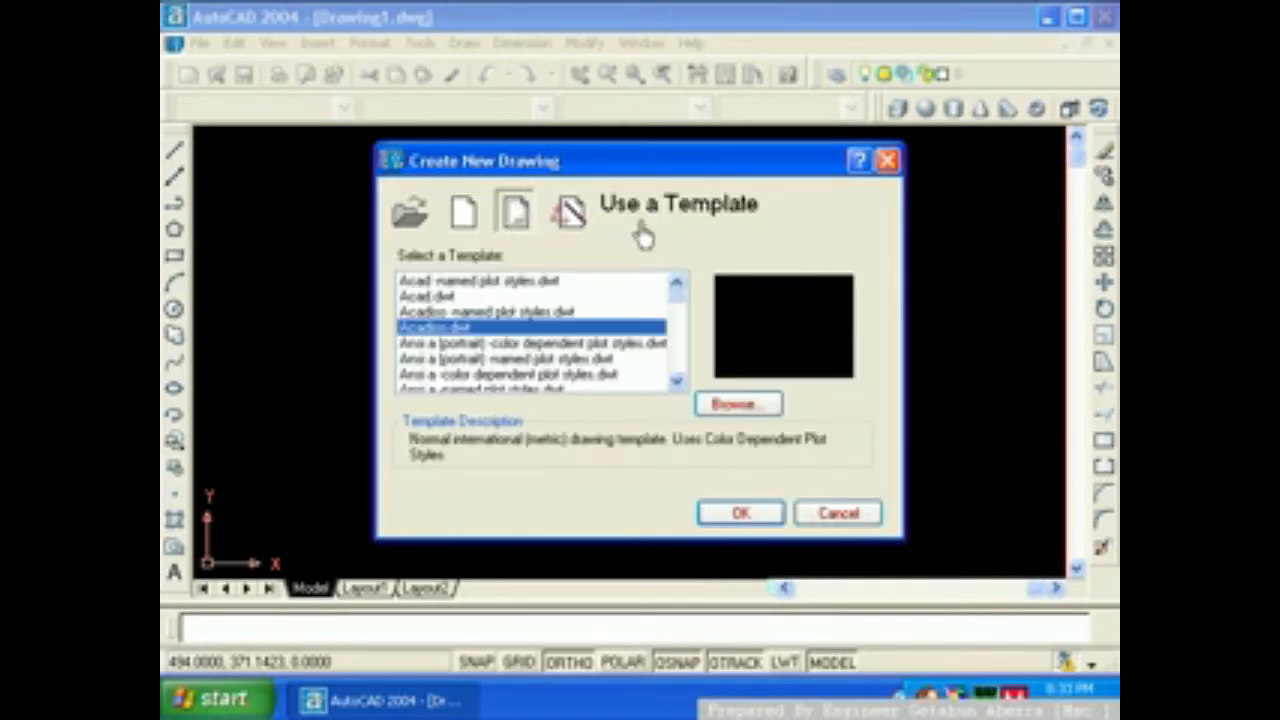
click(677, 383)
click(677, 383)
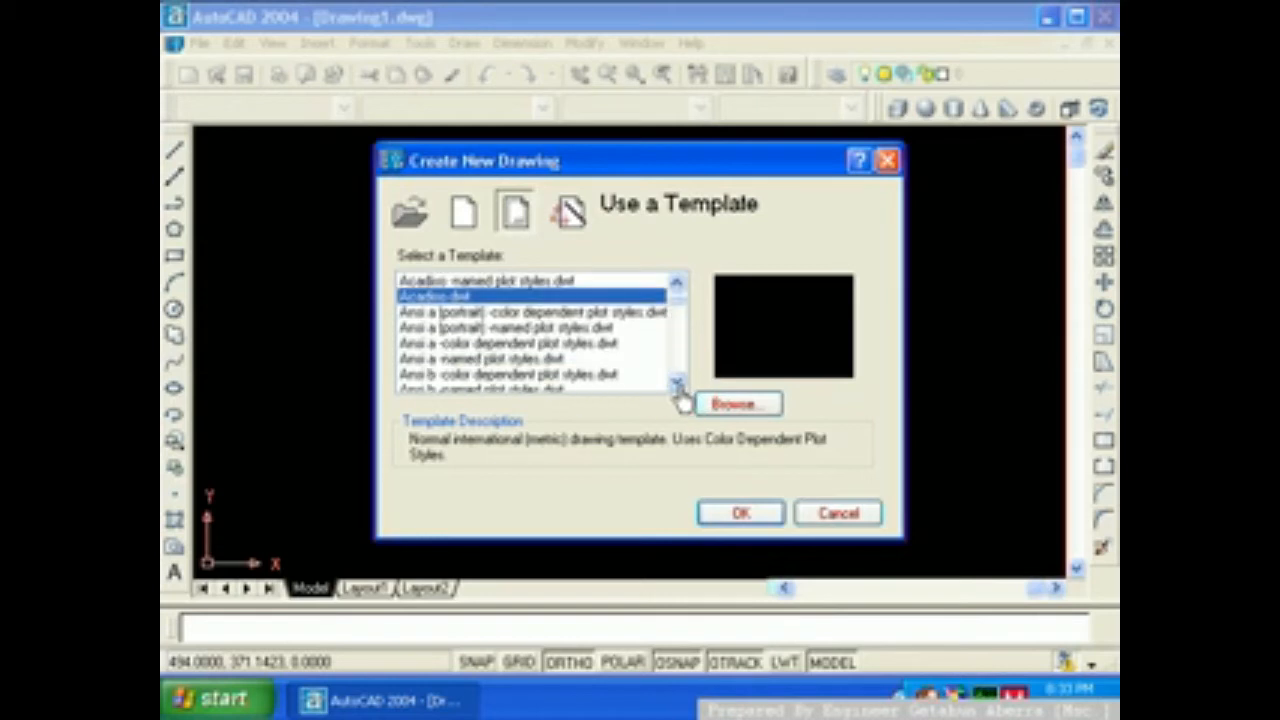
click(677, 383)
click(677, 383)
click(677, 383)
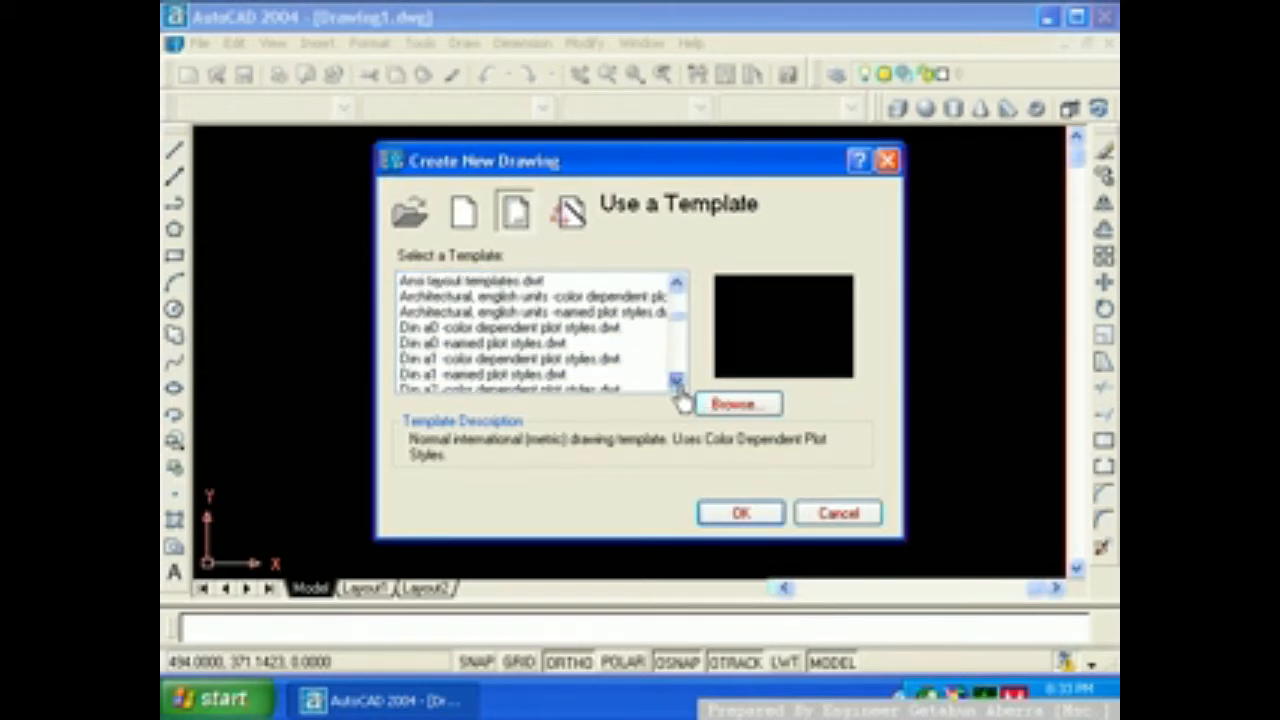
click(677, 383)
click(677, 383)
click(677, 383)
click(677, 383)
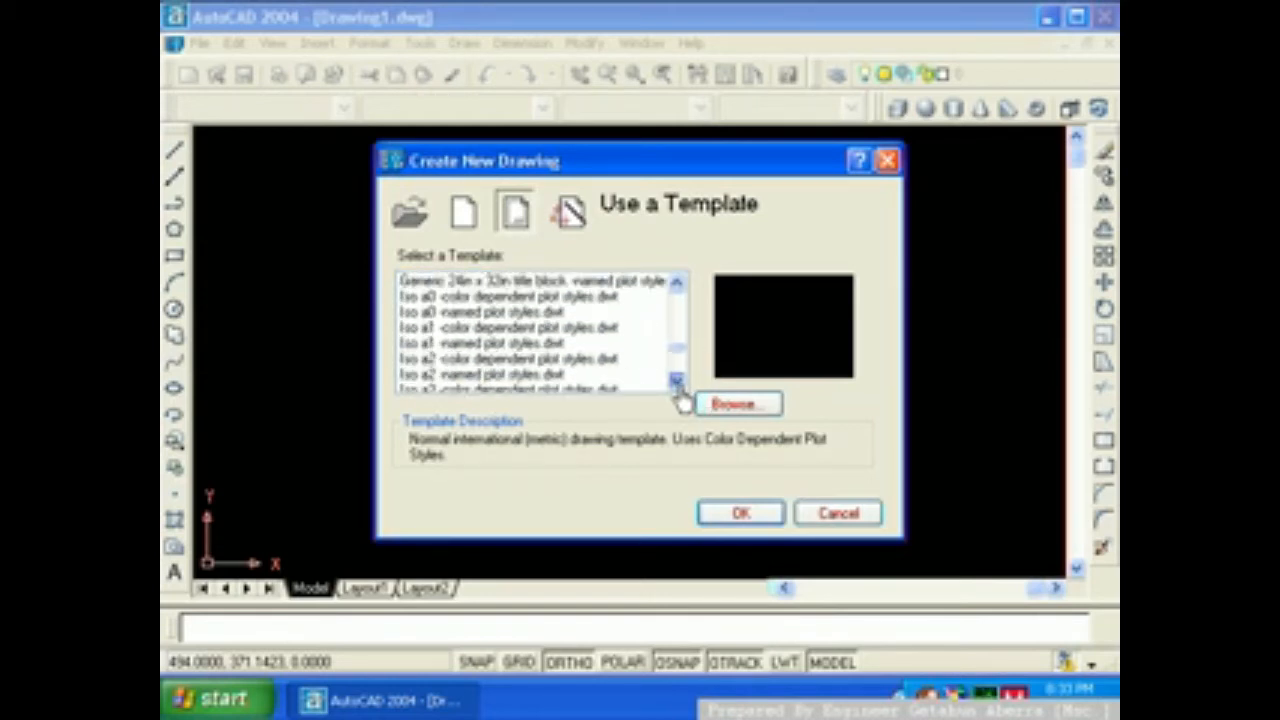
click(677, 383)
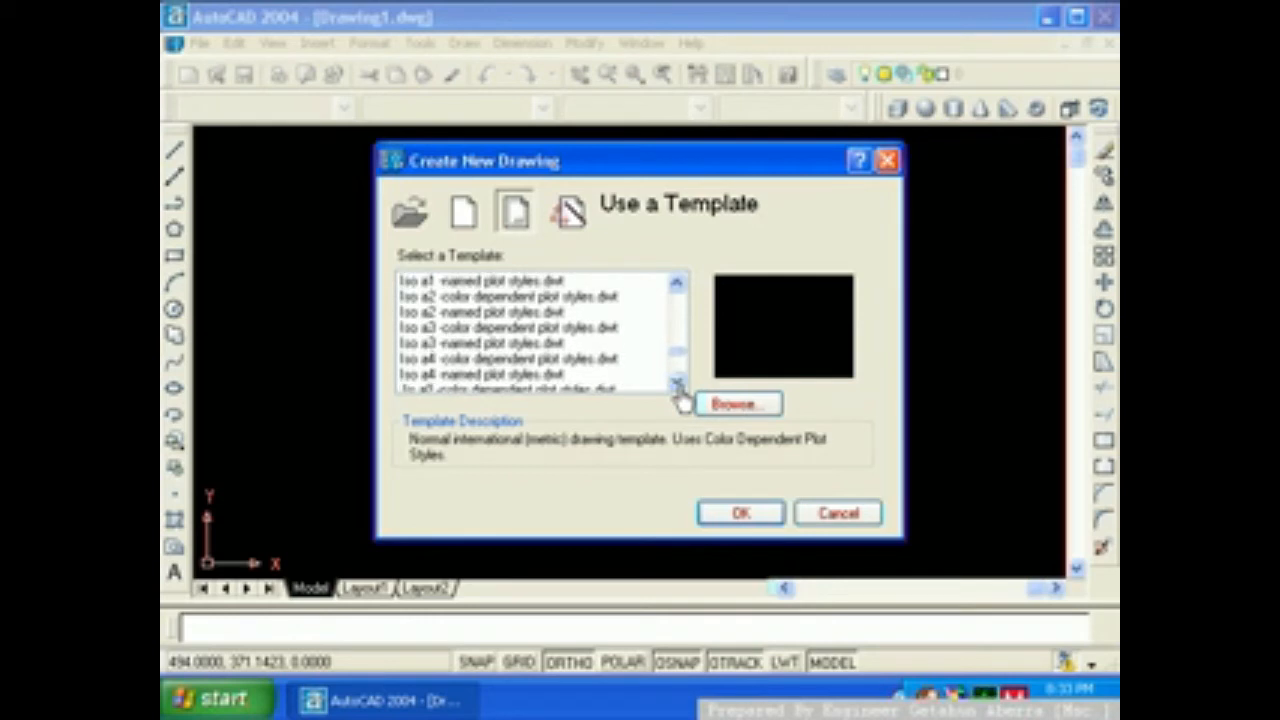
click(428, 360)
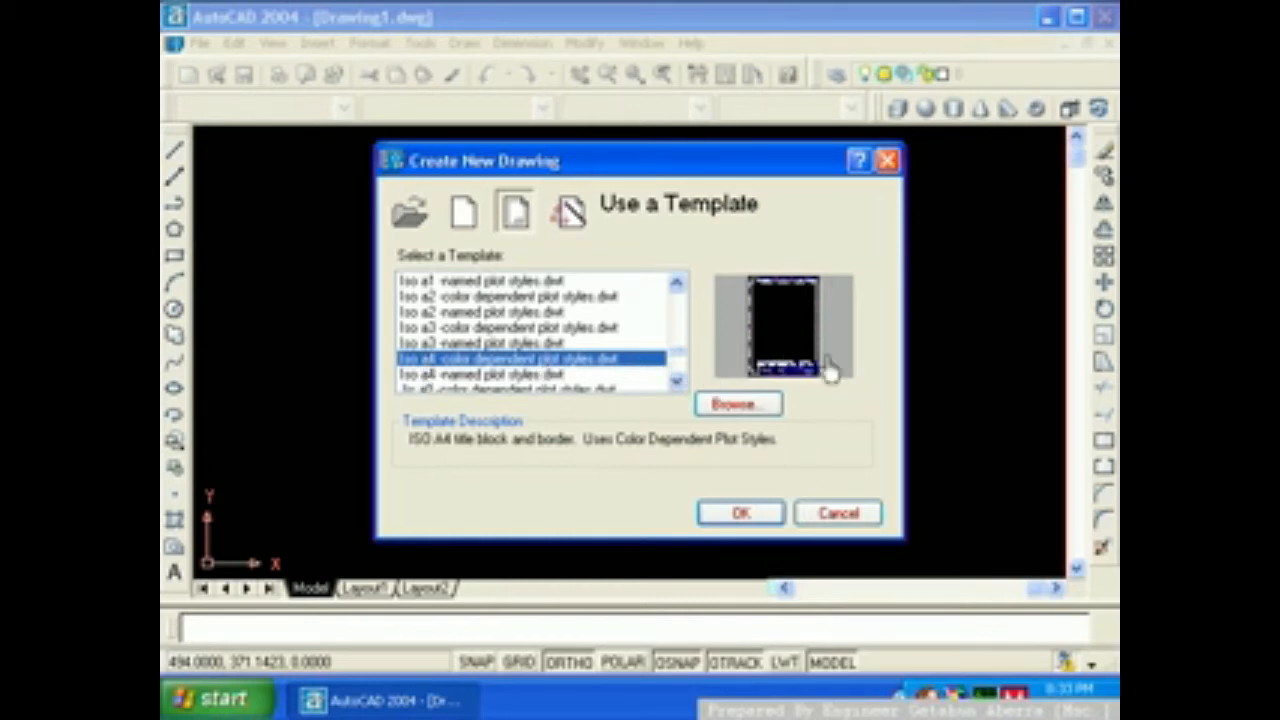
click(732, 513)
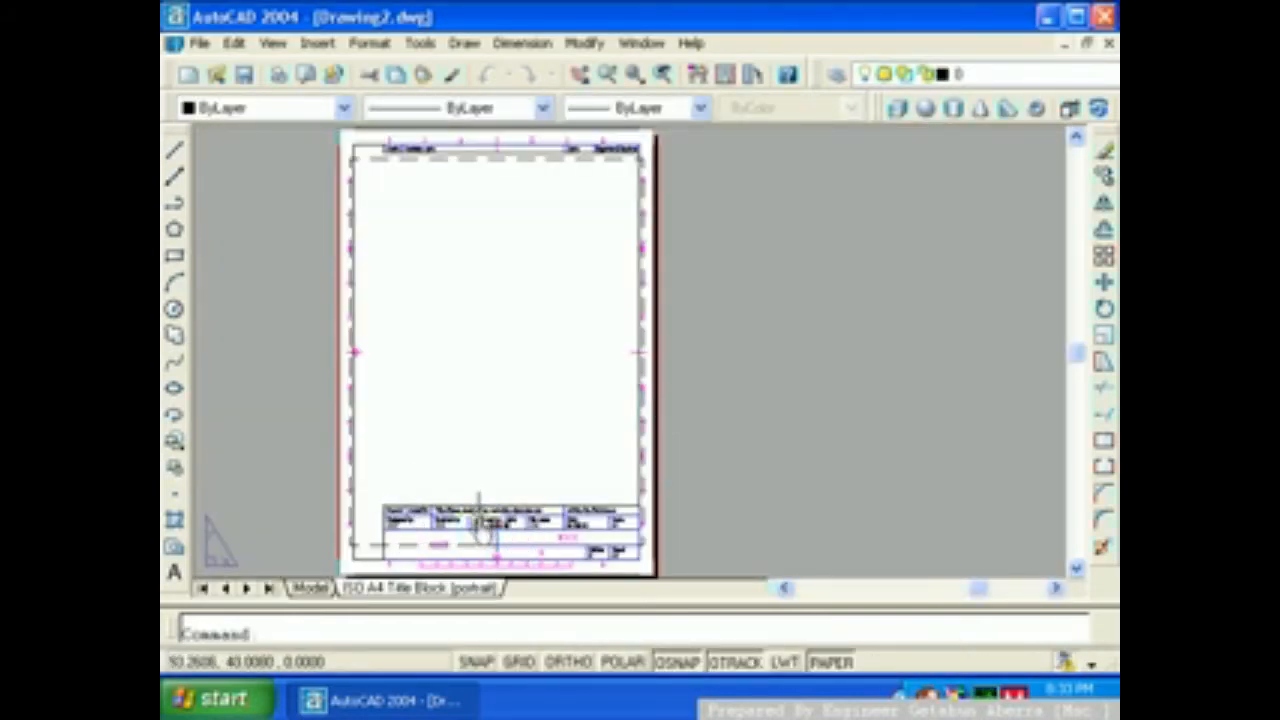
Step: Inspect the title block on the A4 sheet and close the template drawing without saving
scroll(480, 522, up, 3)
middle_drag(703, 367, 726, 343)
scroll(726, 343, up, 2)
scroll(726, 343, down, 4)
scroll(726, 345, down, 2)
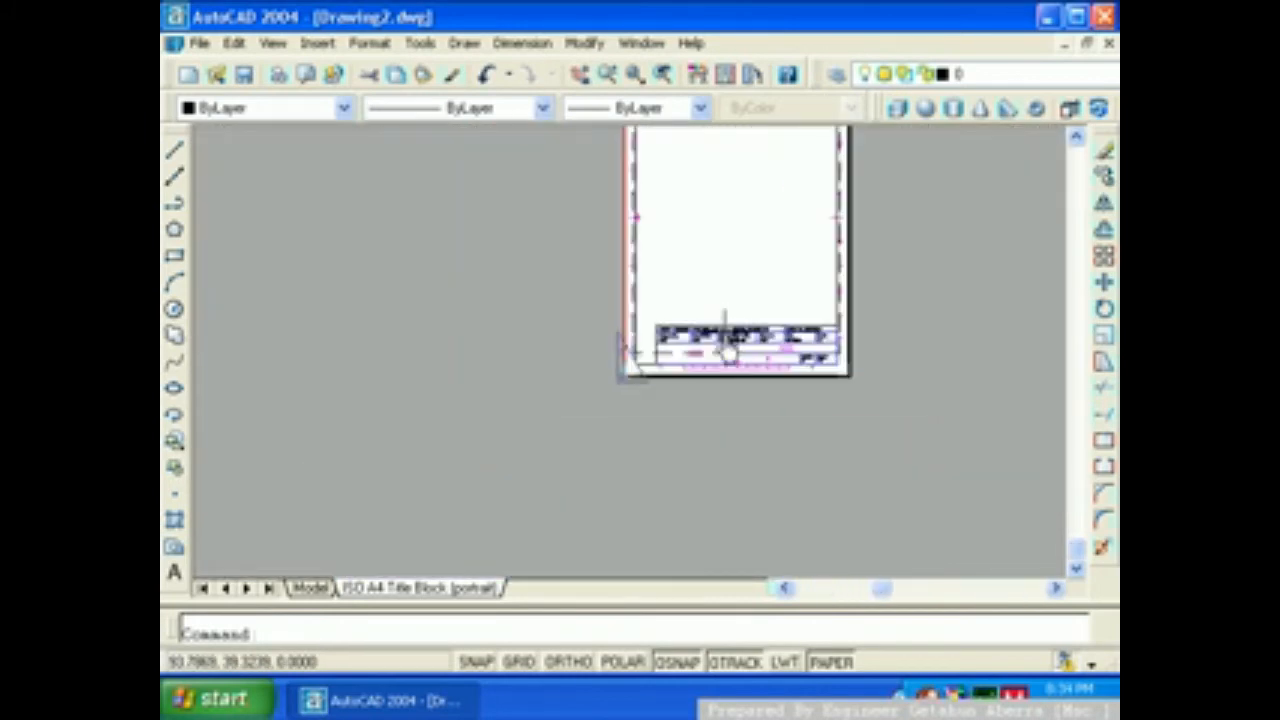
click(1107, 44)
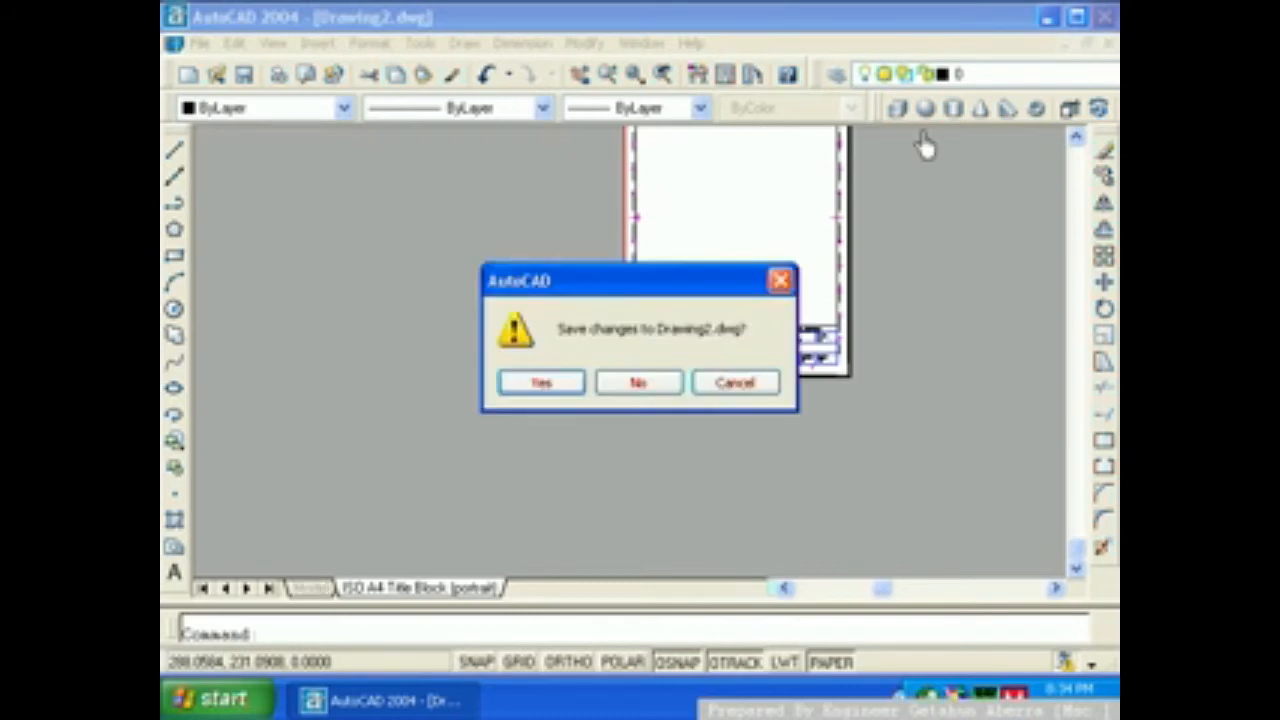
click(640, 385)
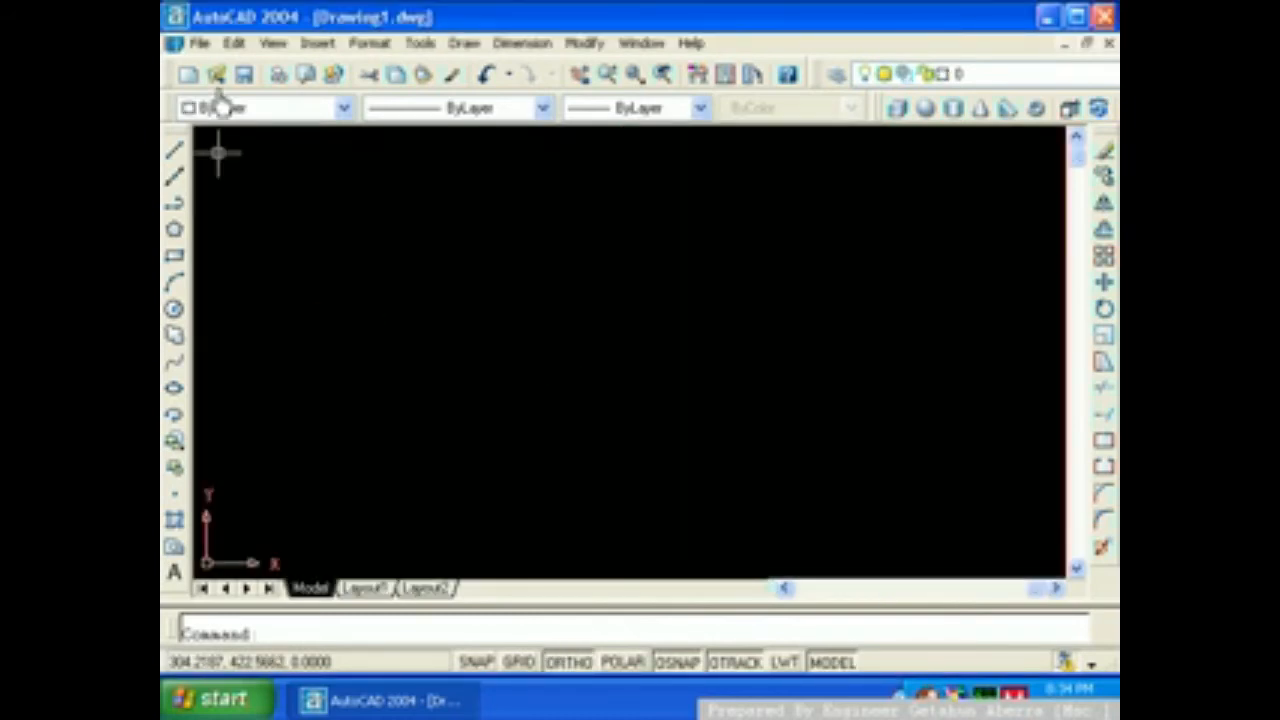
Step: Create a new drawing with the Quick Setup wizard, using decimal units and an area 420 wide by 297 long
click(188, 76)
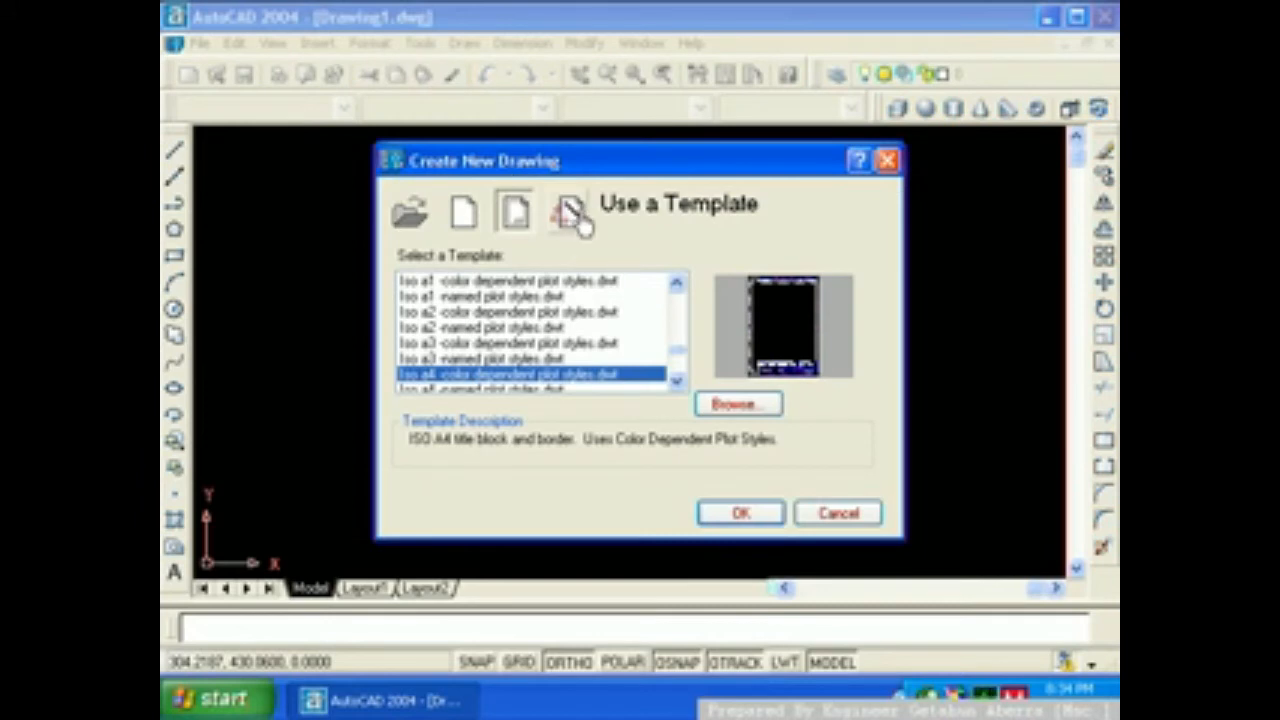
click(579, 220)
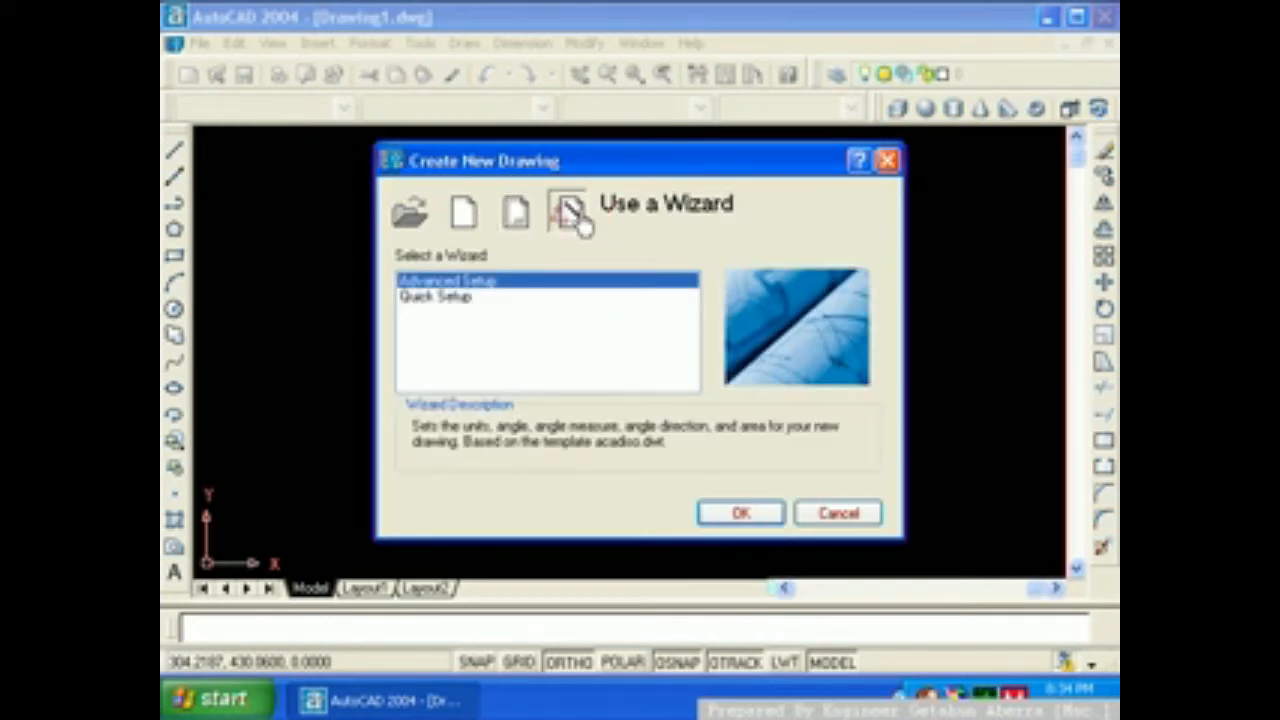
click(458, 306)
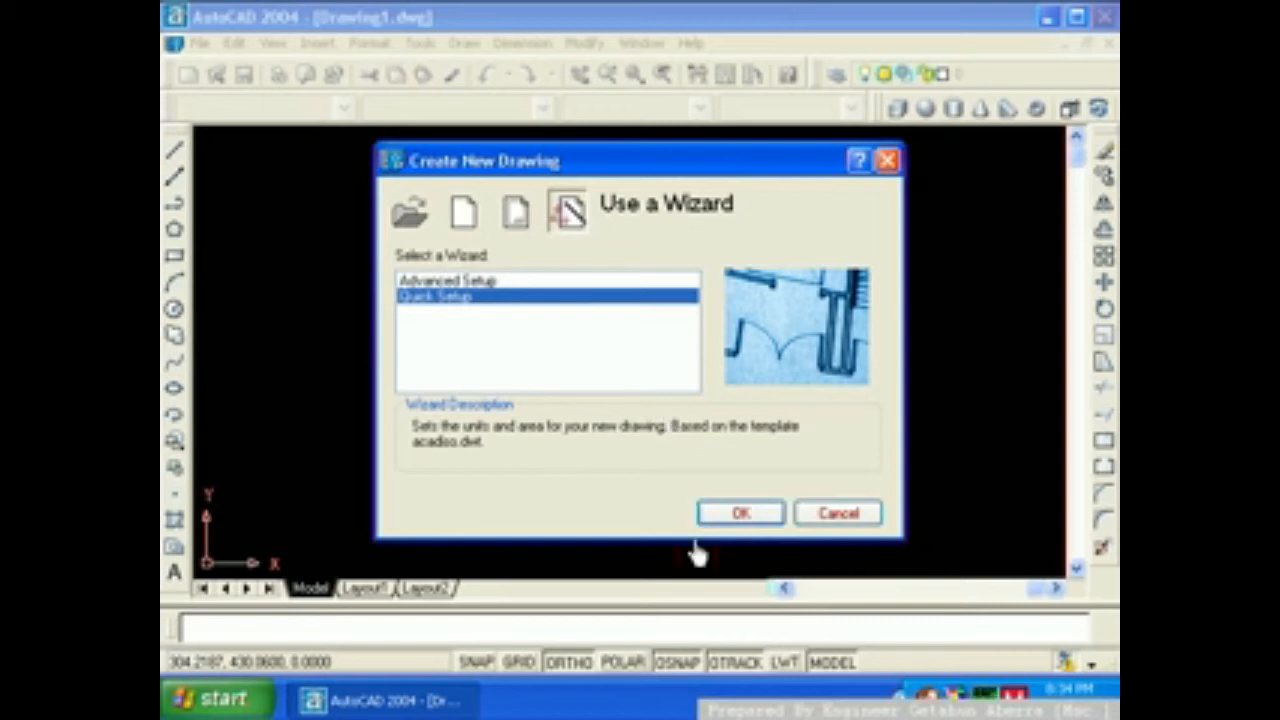
click(748, 515)
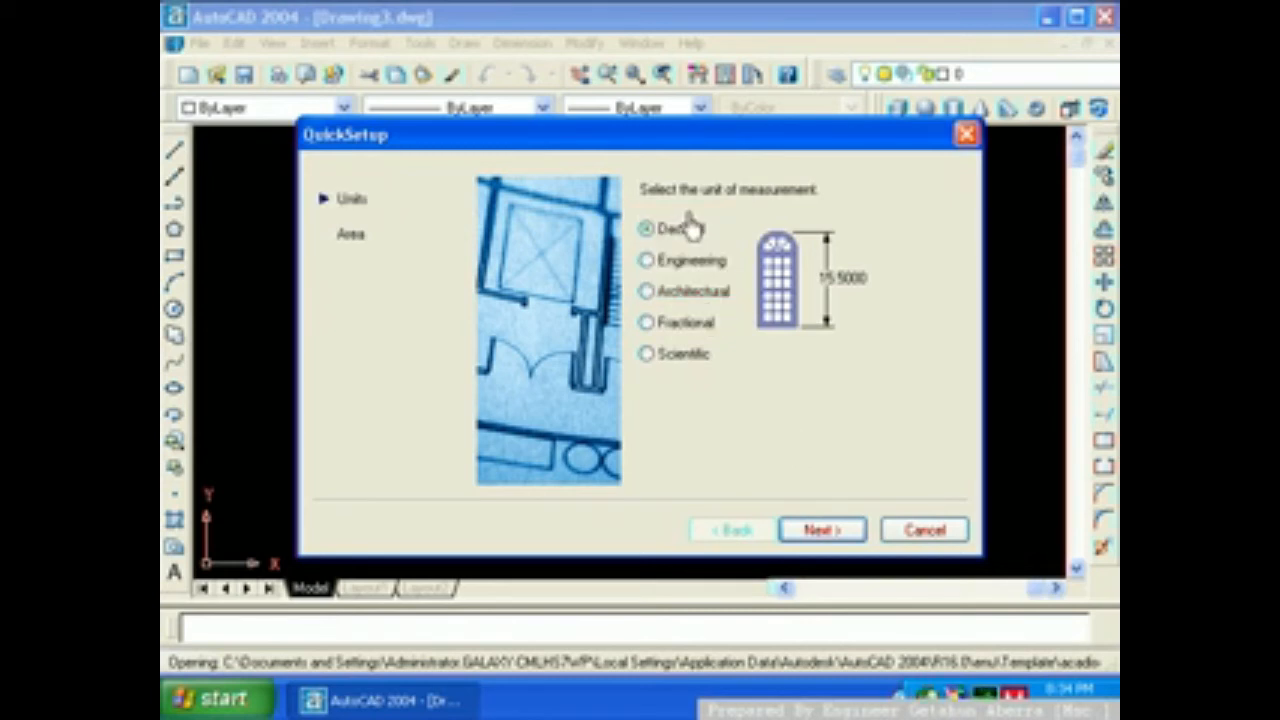
click(853, 540)
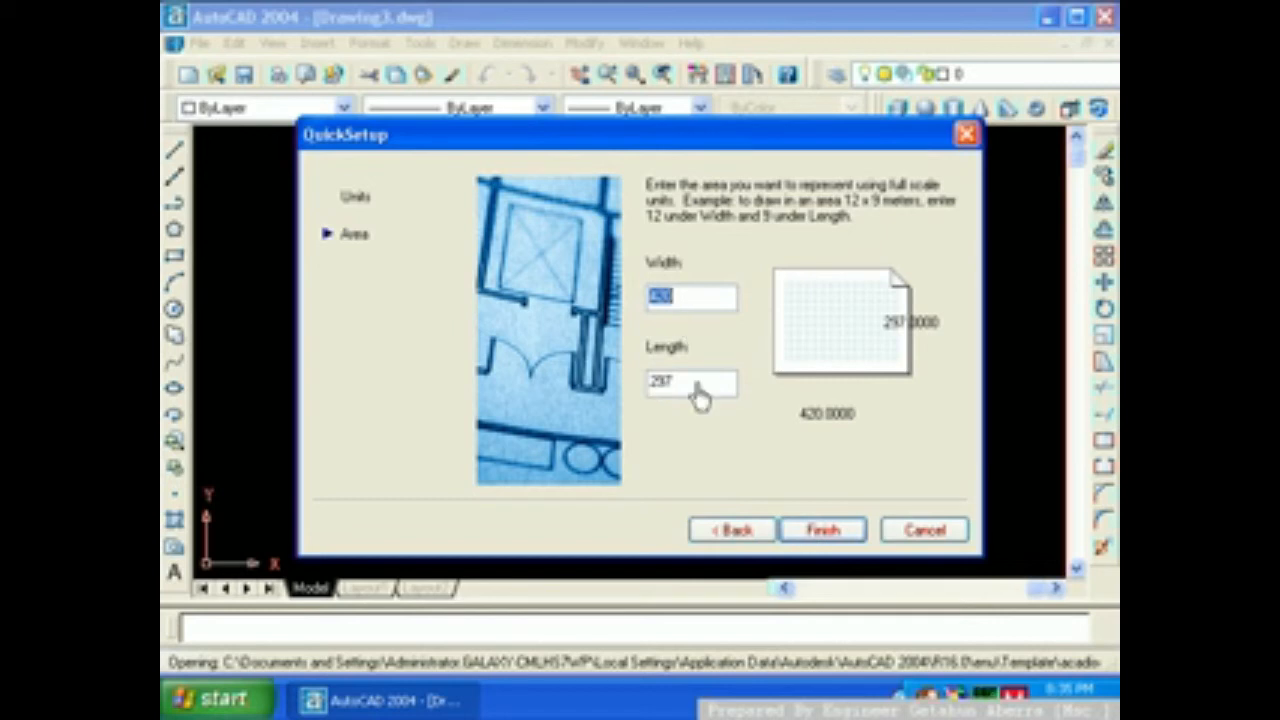
click(829, 530)
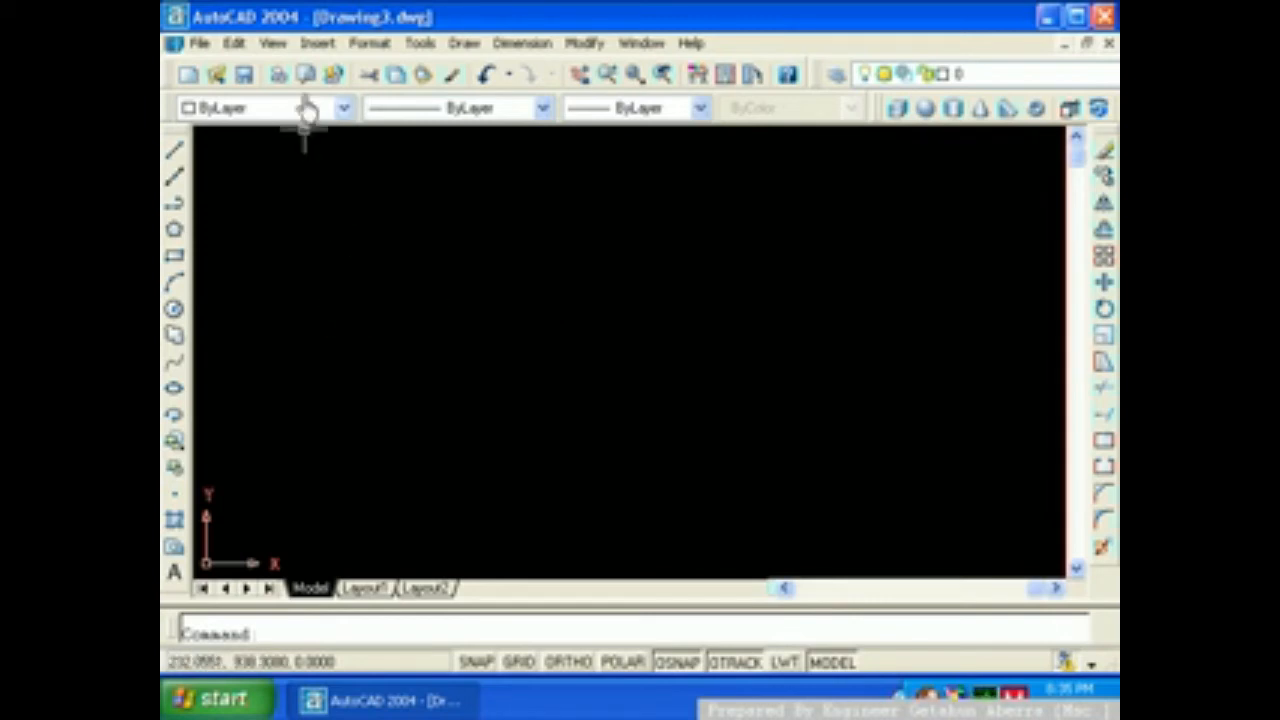
Step: Start another drawing with the Advanced Setup wizard, using decimal units with a precision of 0.0
click(188, 74)
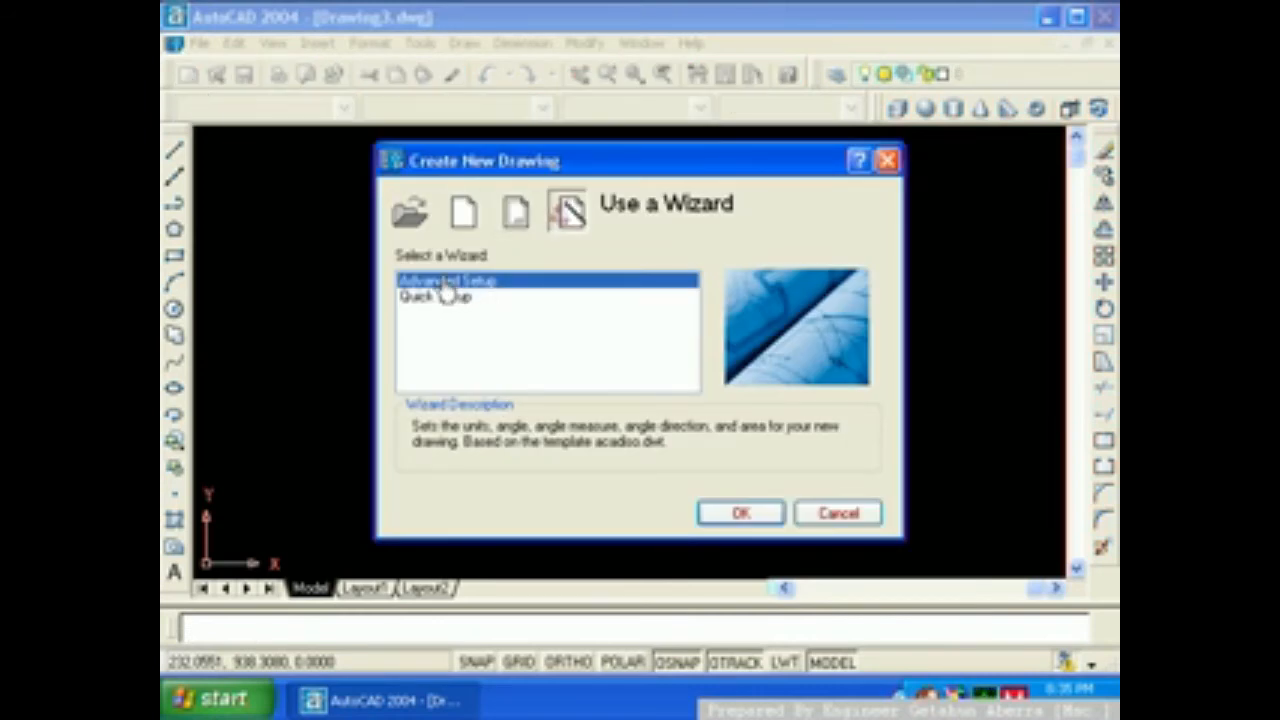
click(740, 516)
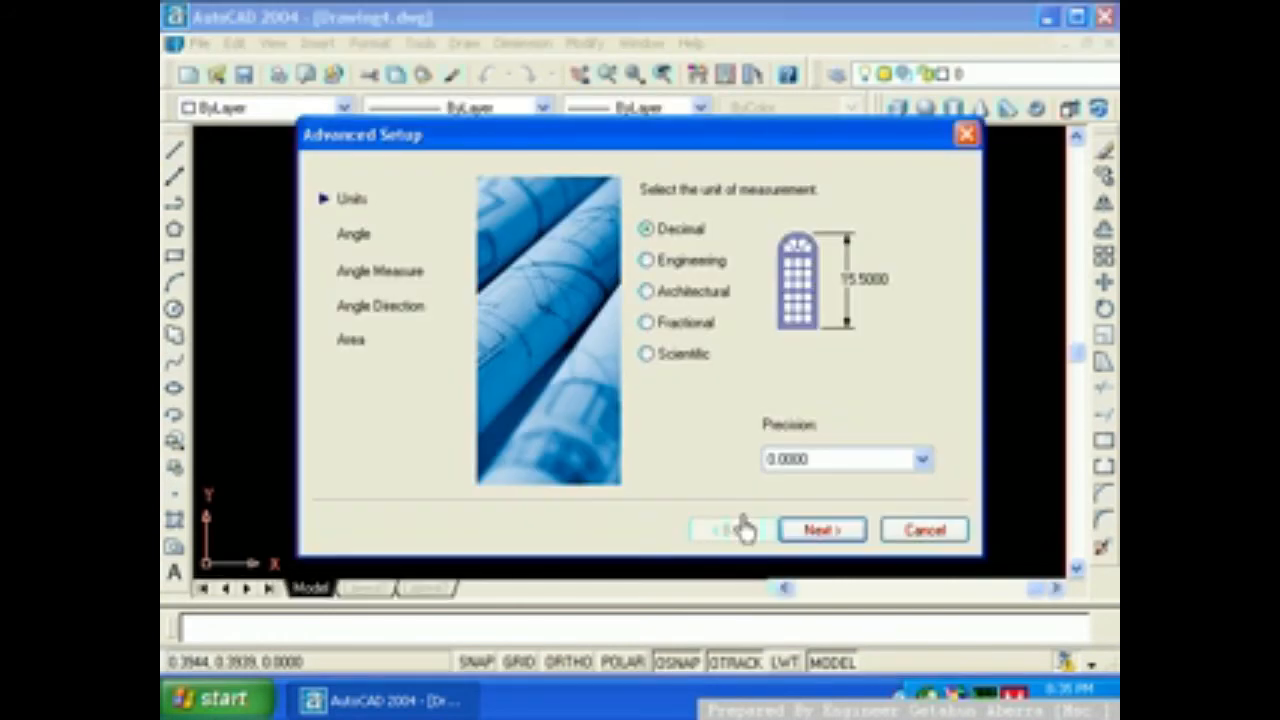
click(922, 461)
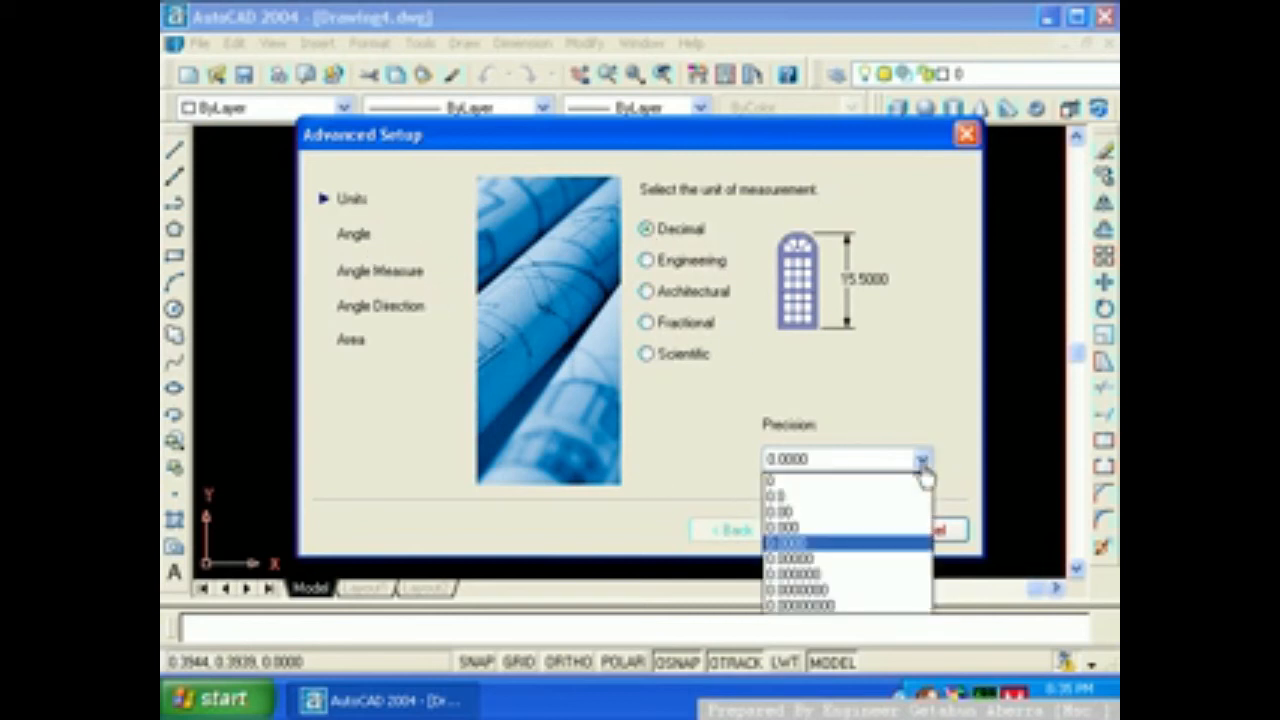
click(777, 498)
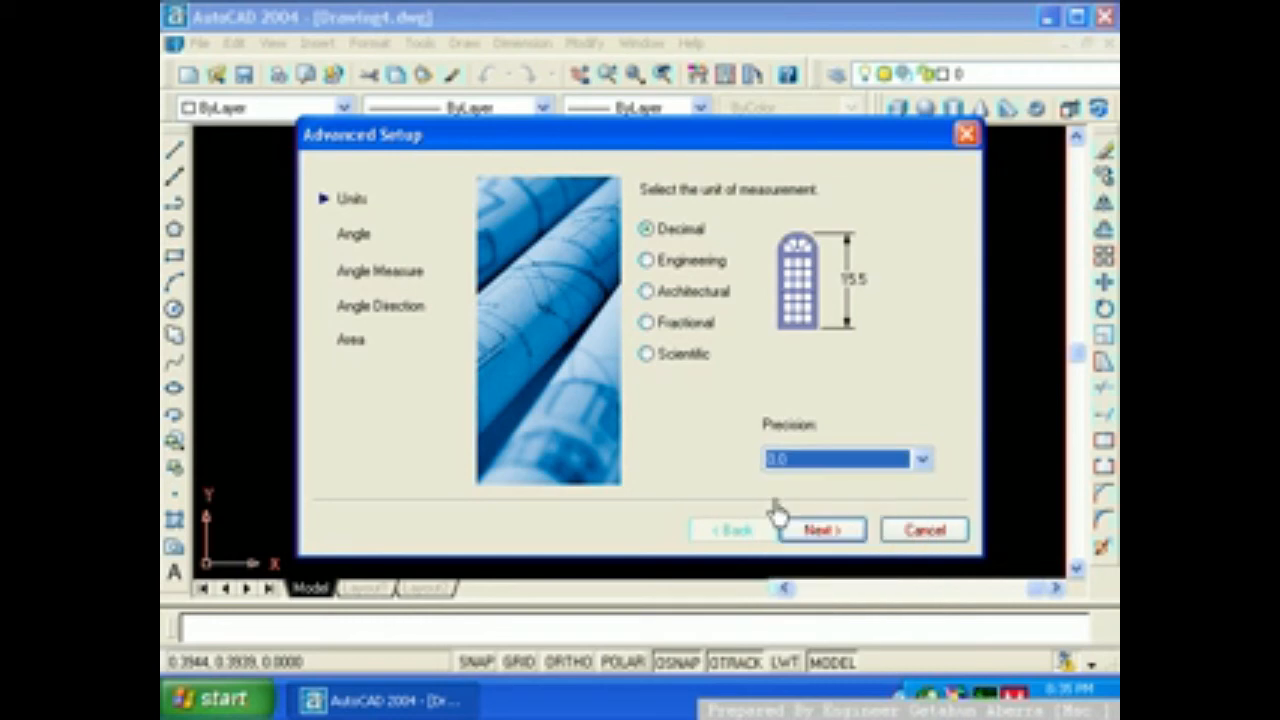
click(822, 531)
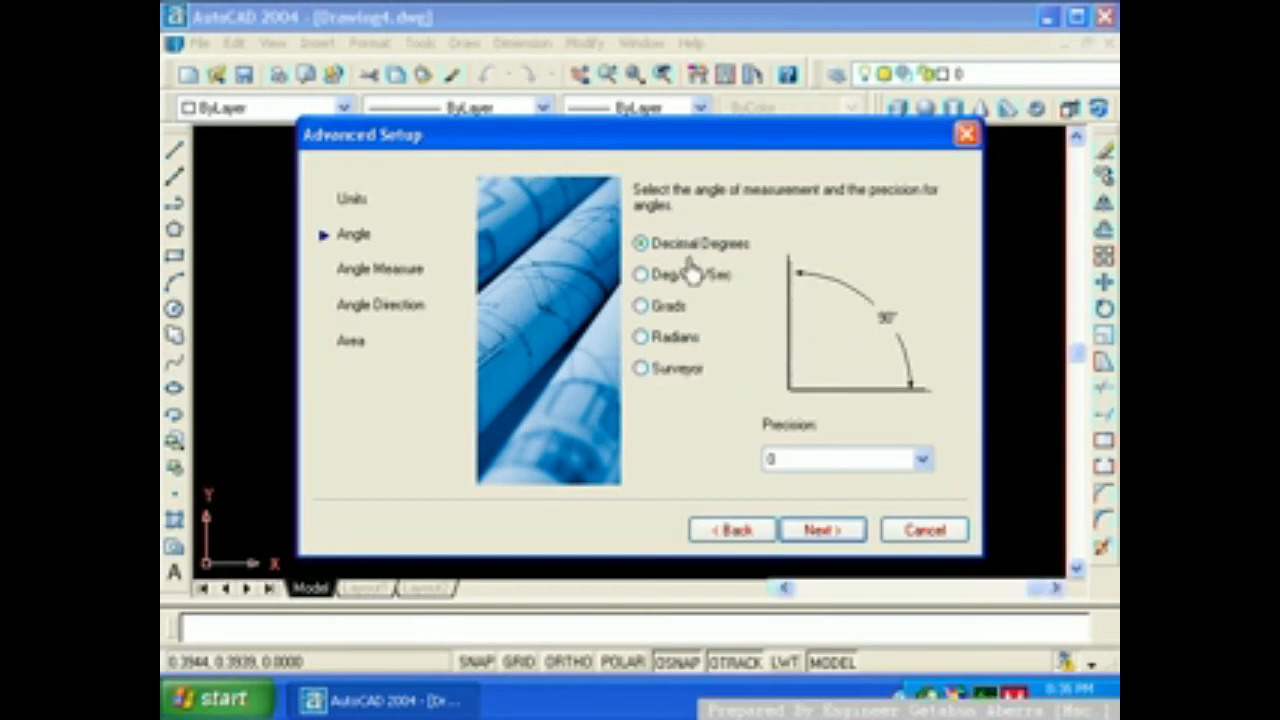
Step: Complete Advanced Setup with decimal degrees, angles measured counter-clockwise from East, and a drawing area of 420 by 297
click(822, 533)
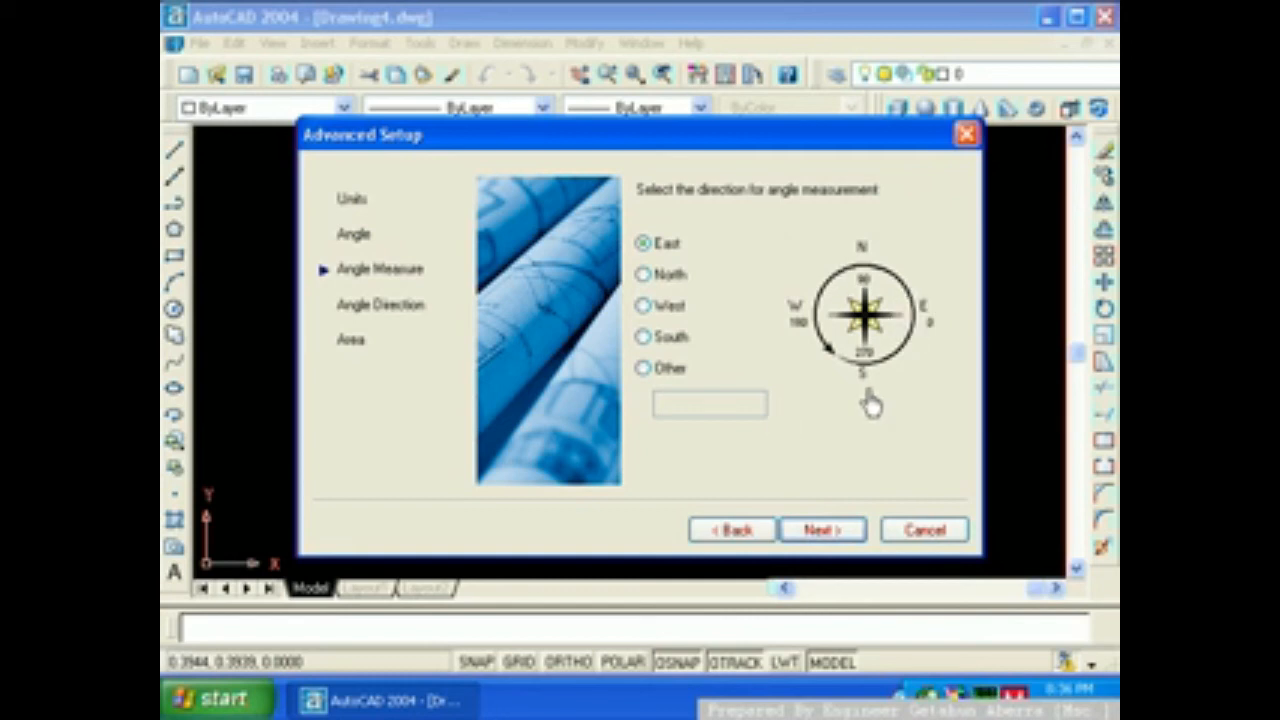
click(655, 276)
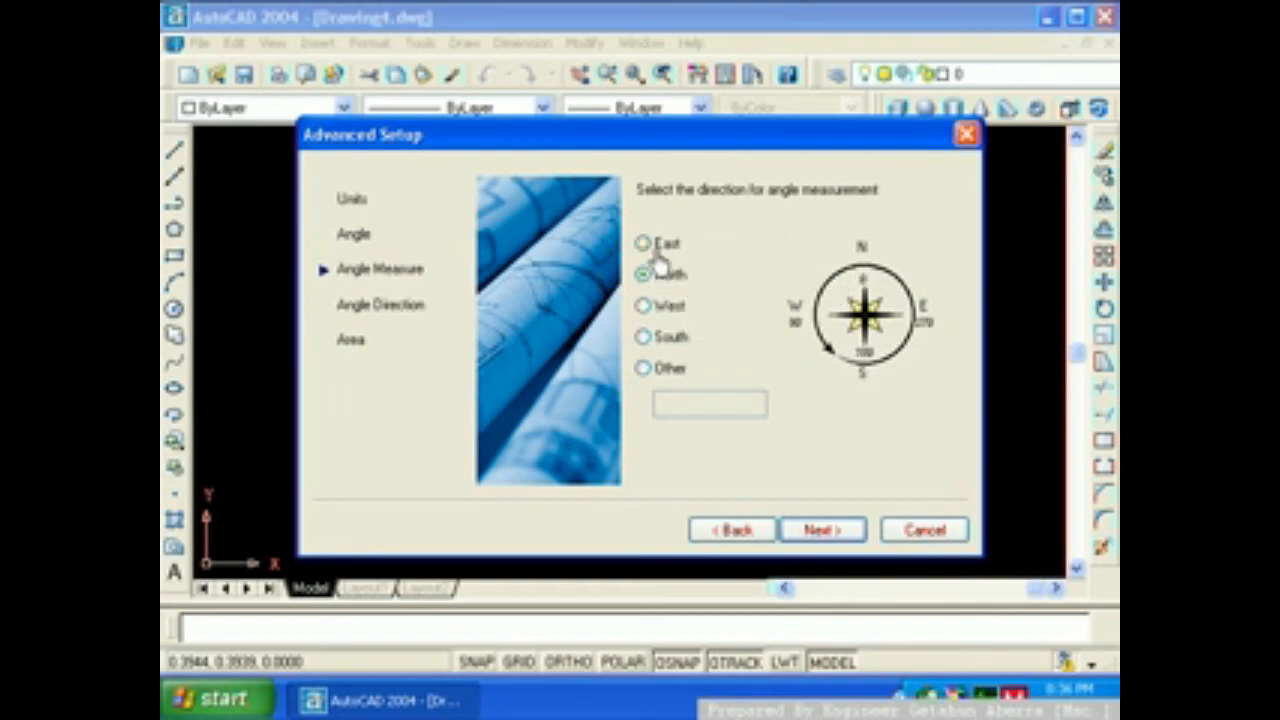
click(644, 246)
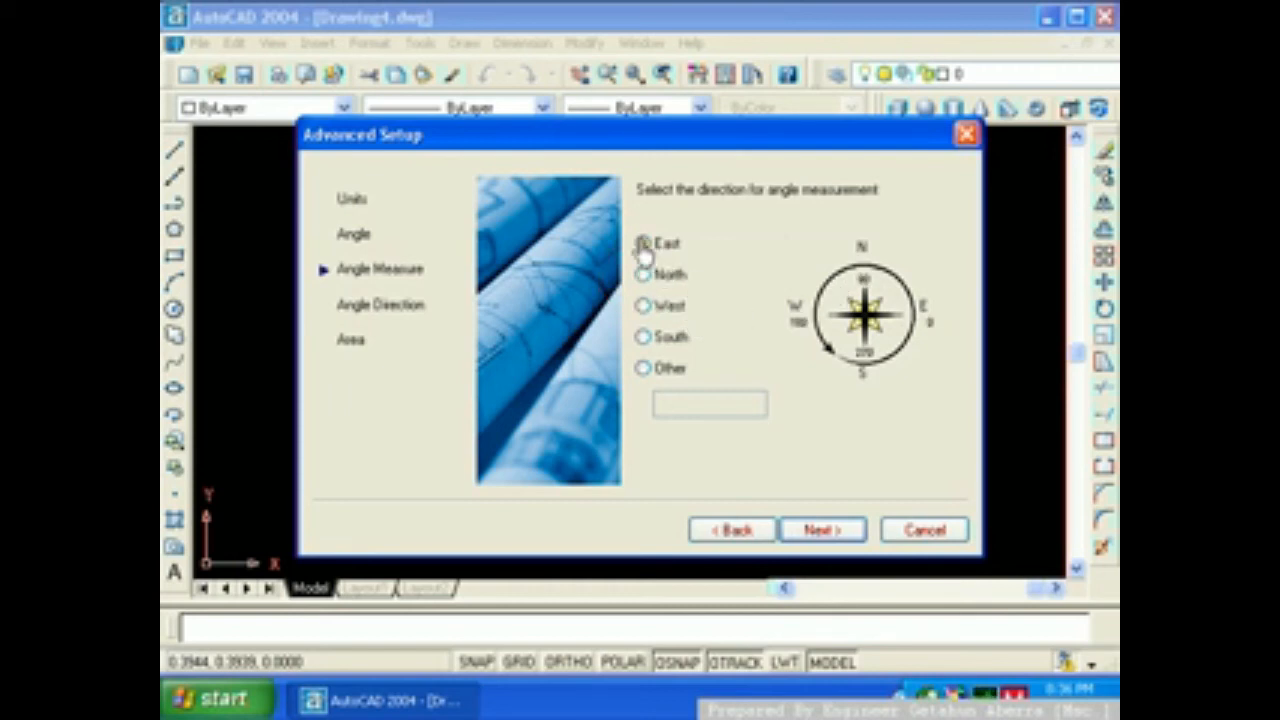
click(820, 530)
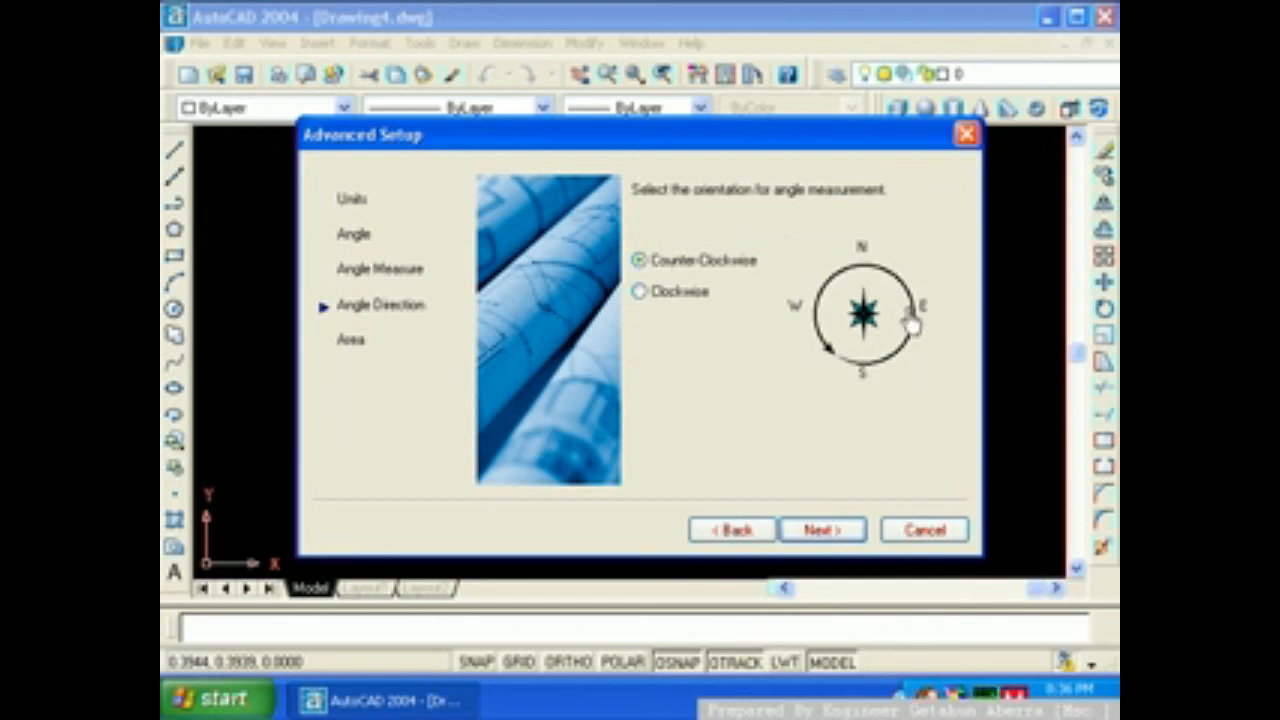
click(822, 530)
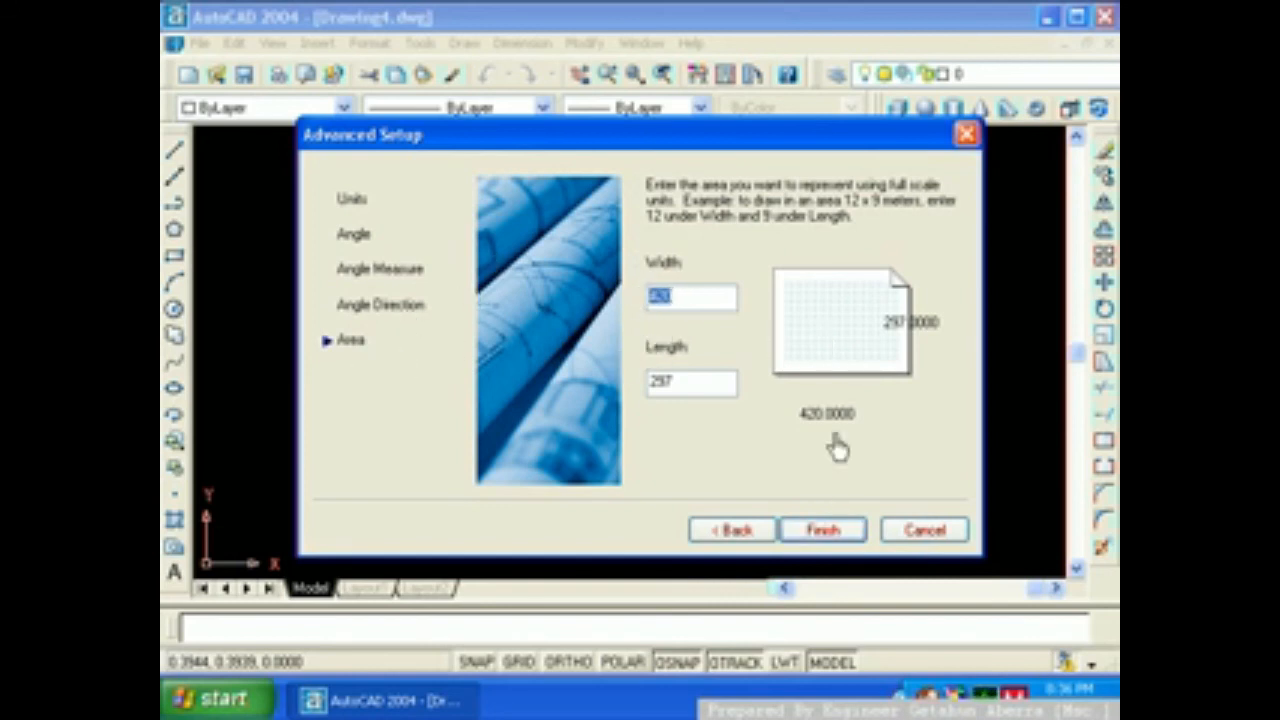
click(826, 532)
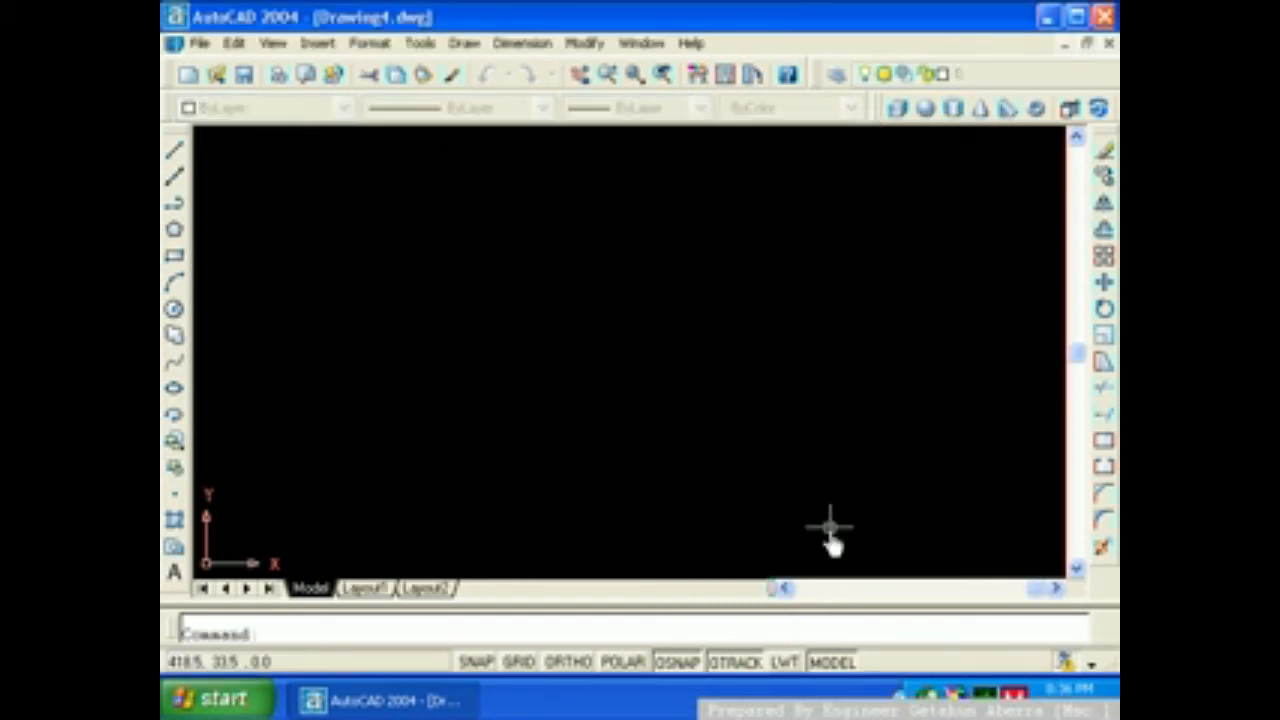